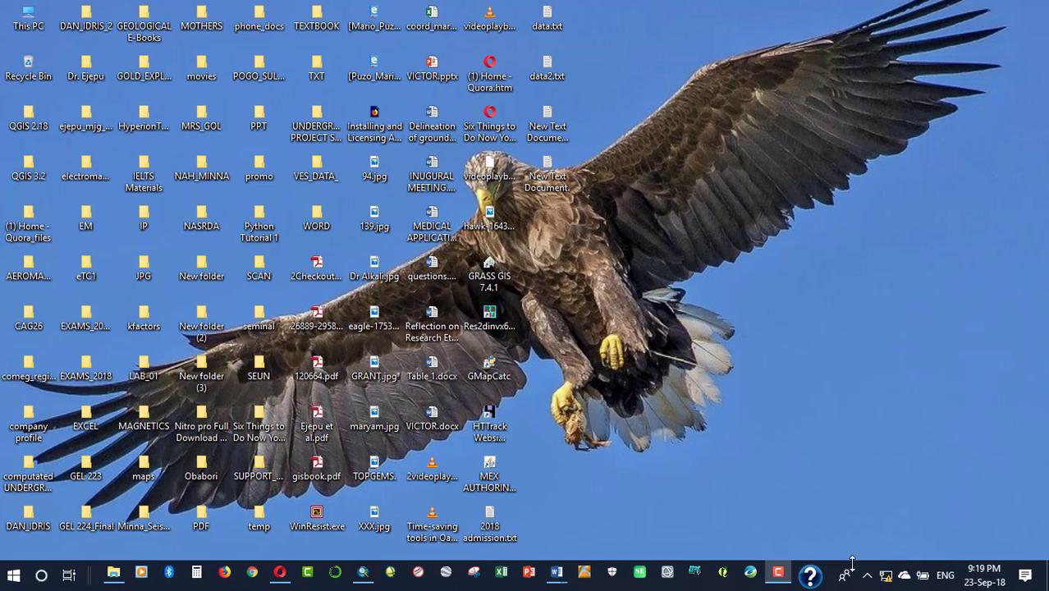
# Launch IPI2win from the taskbar and show its File menu commands
pyautogui.click(698, 580)
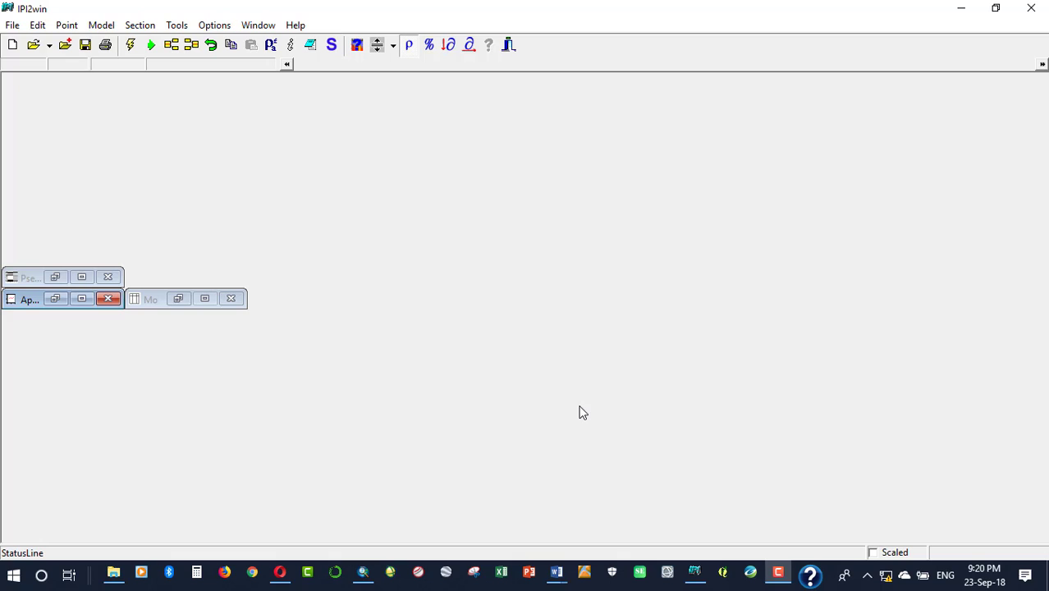
pyautogui.click(12, 27)
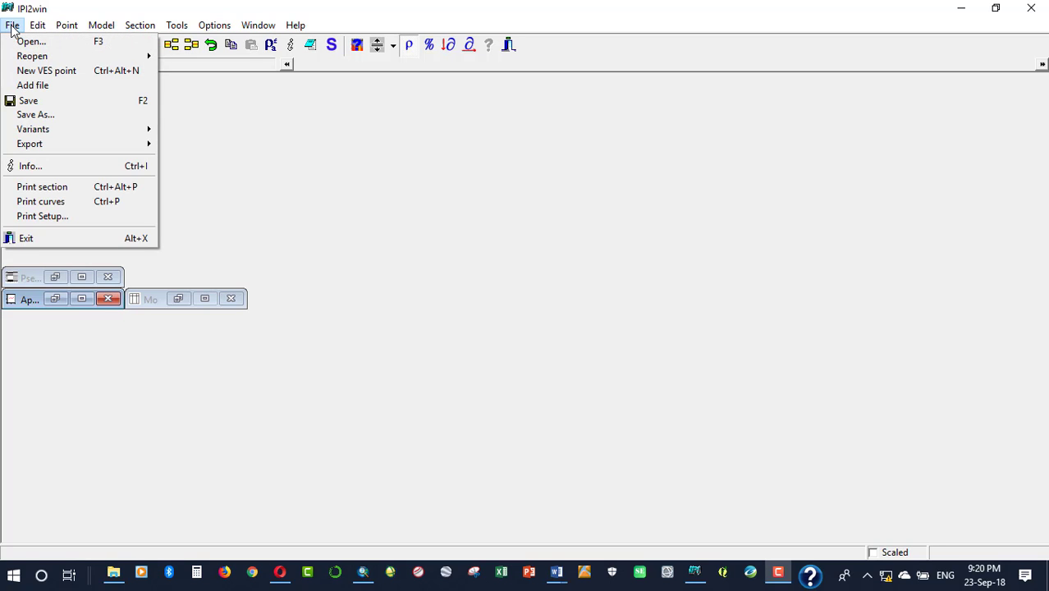
# Add ves_01.dat from the VES folder to the workspace
pyautogui.click(45, 87)
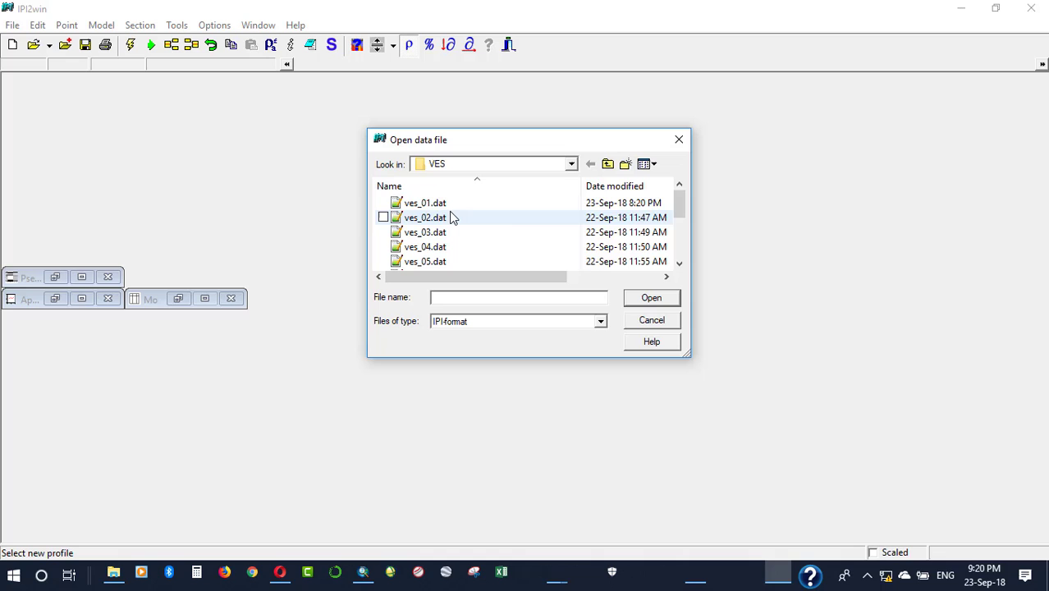
pyautogui.click(573, 165)
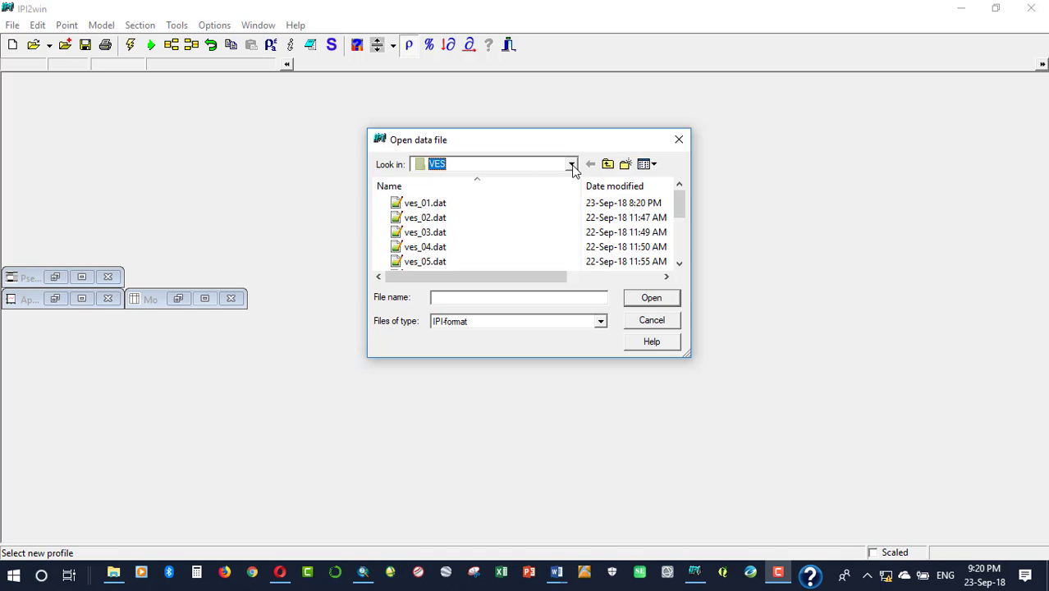
pyautogui.click(572, 166)
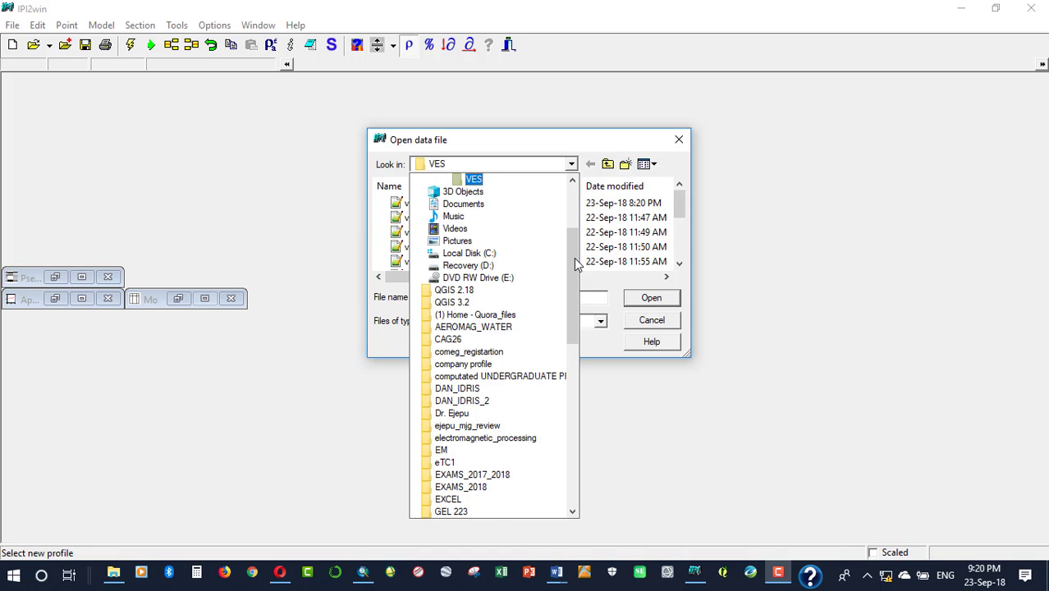
pyautogui.moveTo(577, 264); pyautogui.dragTo(573, 233)
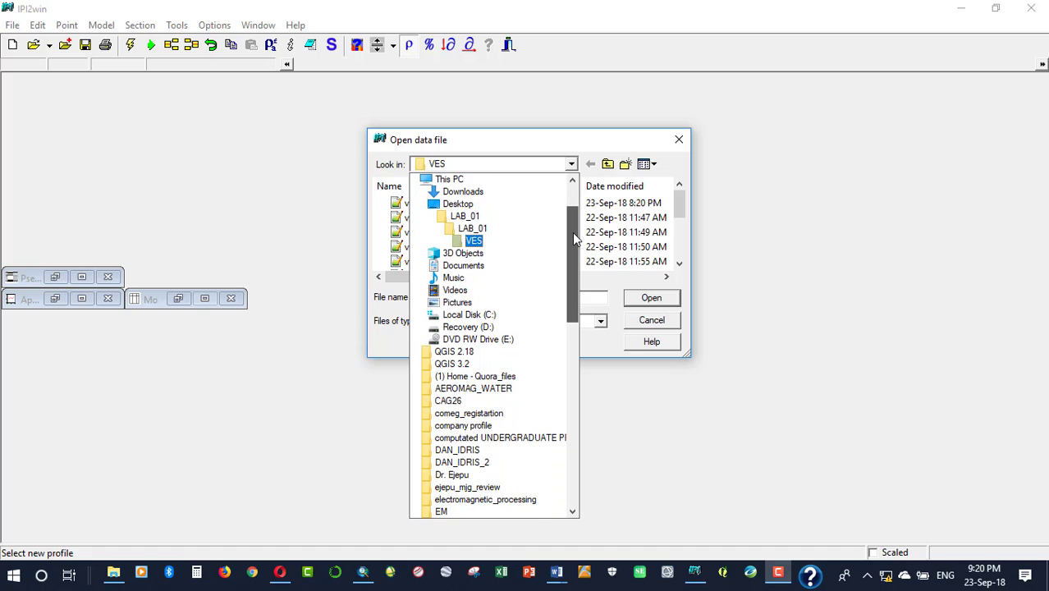
pyautogui.click(473, 240)
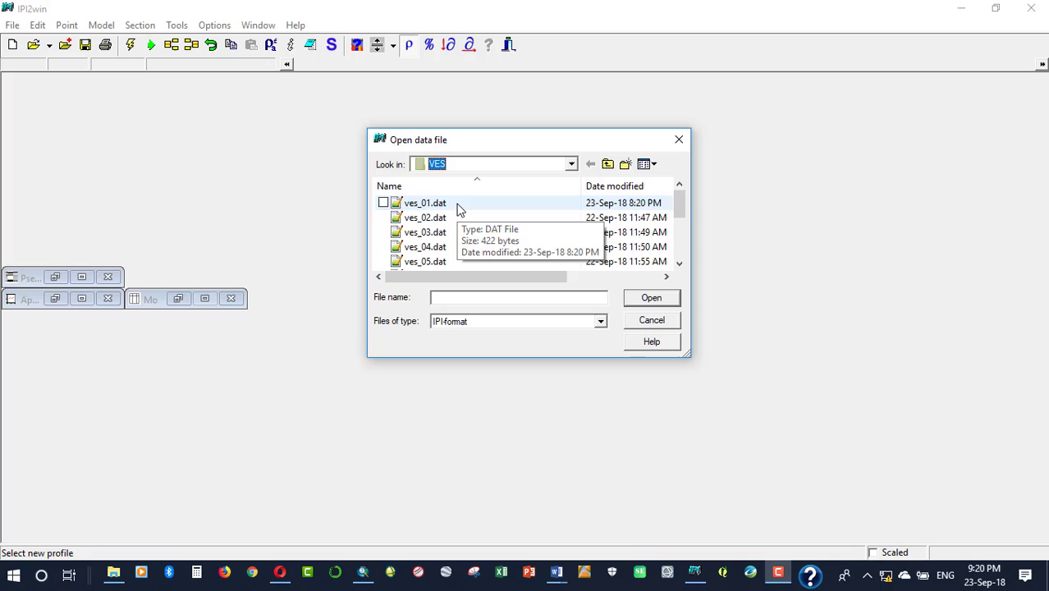
pyautogui.click(458, 210)
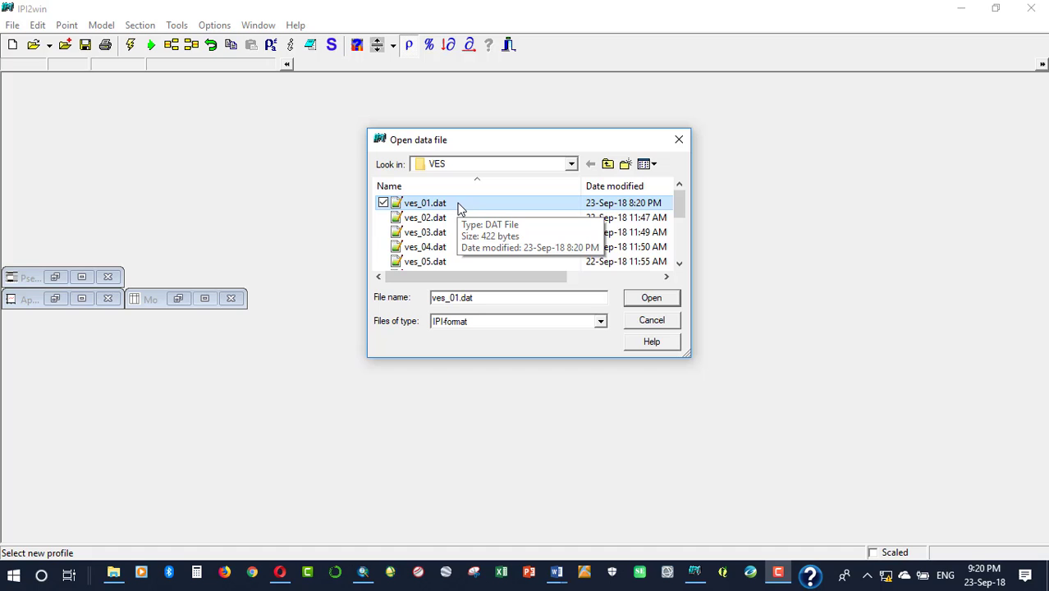
pyautogui.click(648, 299)
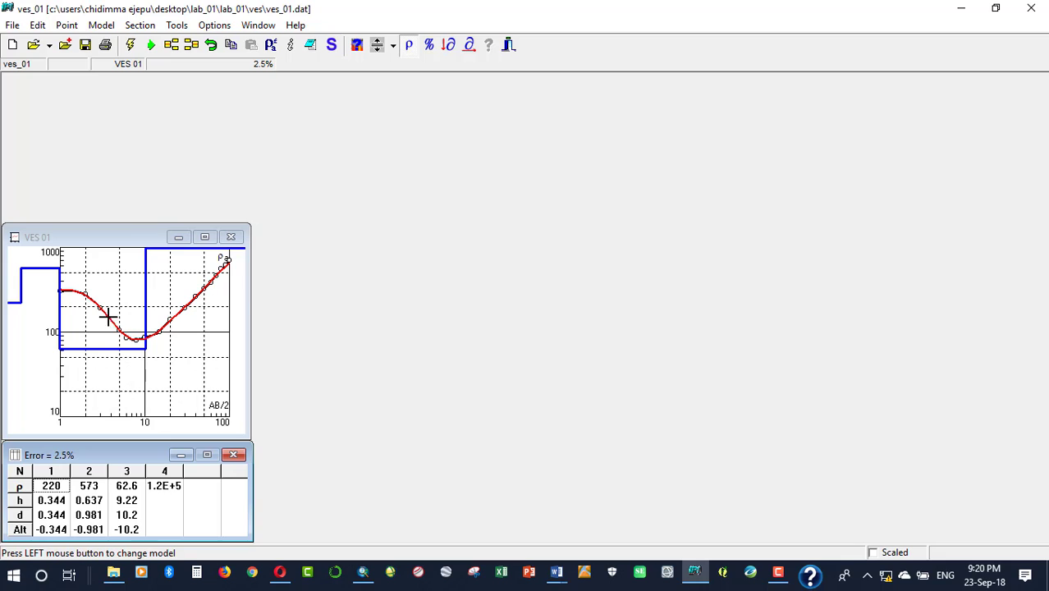
# Add ves_02.dat and save the united profile as 'PROFILE A'
pyautogui.click(13, 25)
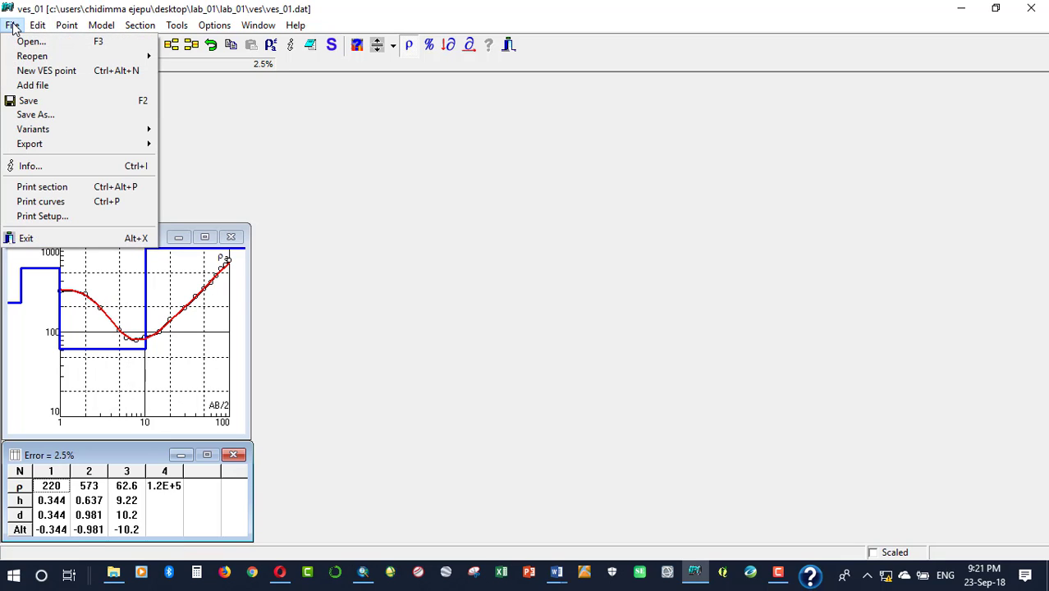
pyautogui.click(33, 86)
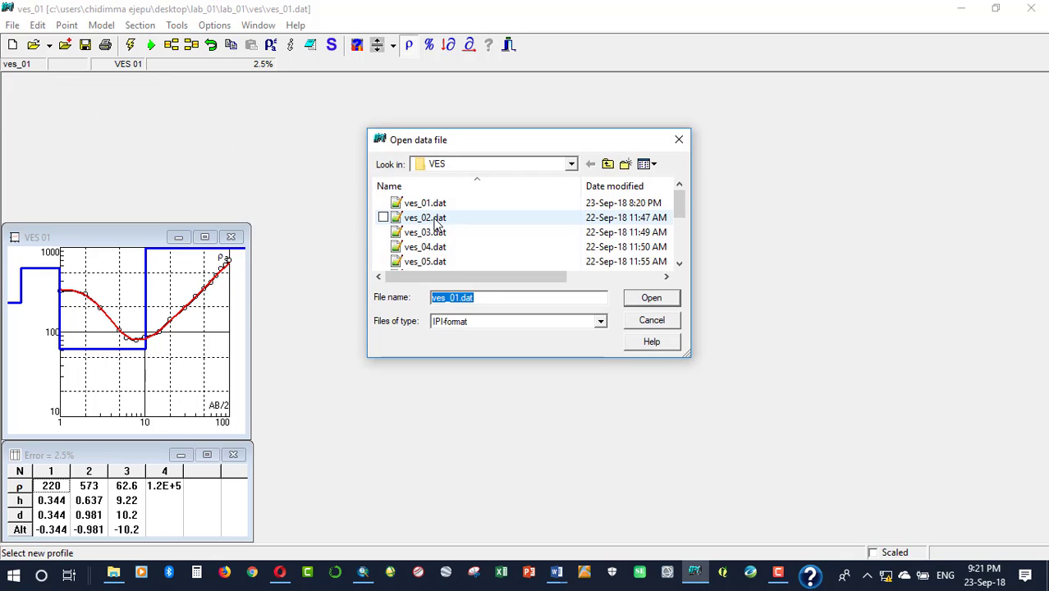
pyautogui.click(435, 220)
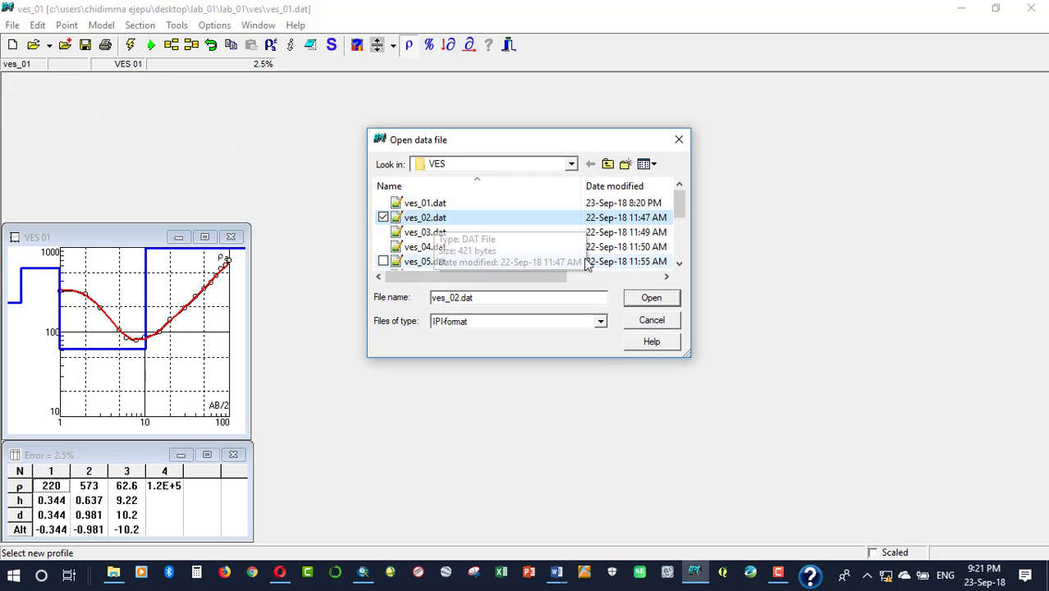
pyautogui.click(652, 298)
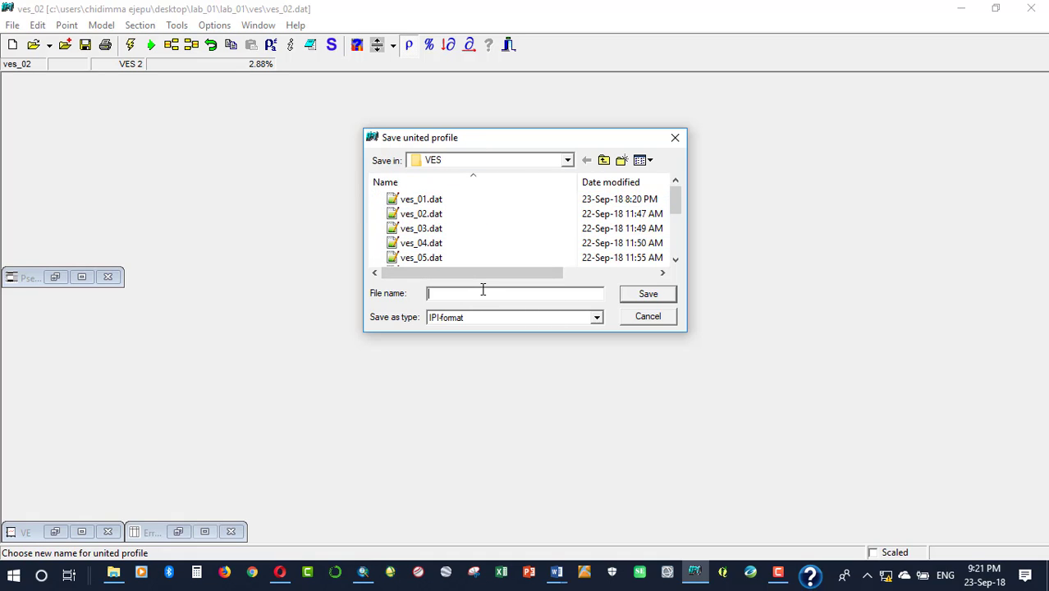
pyautogui.write('PROF')
pyautogui.write('ILE ')
pyautogui.write('A')
pyautogui.click(648, 295)
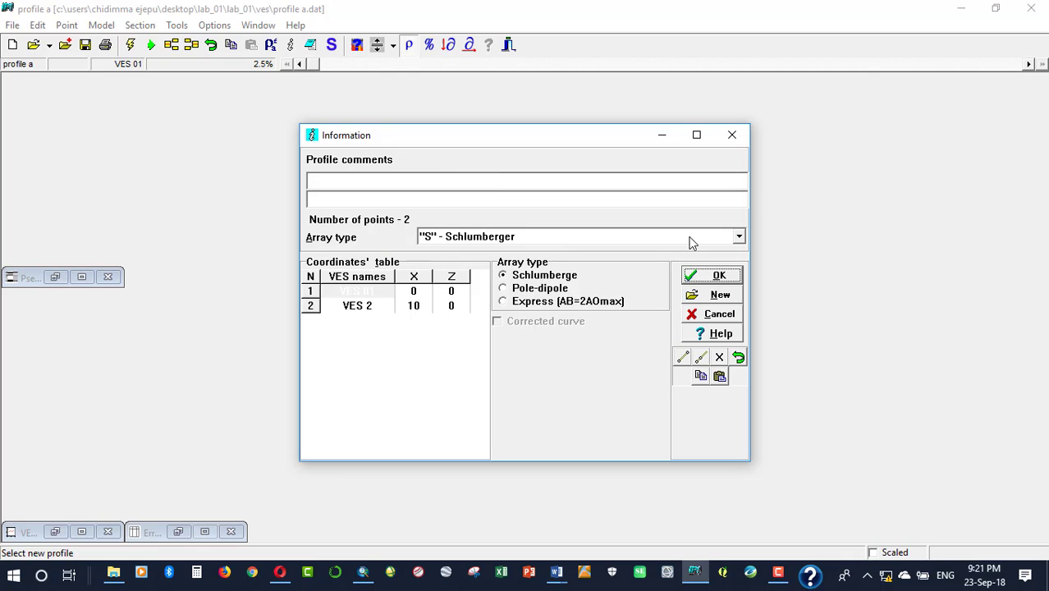
# Keep the Schlumberger array and rename the first station to 'VES 1'
pyautogui.click(739, 237)
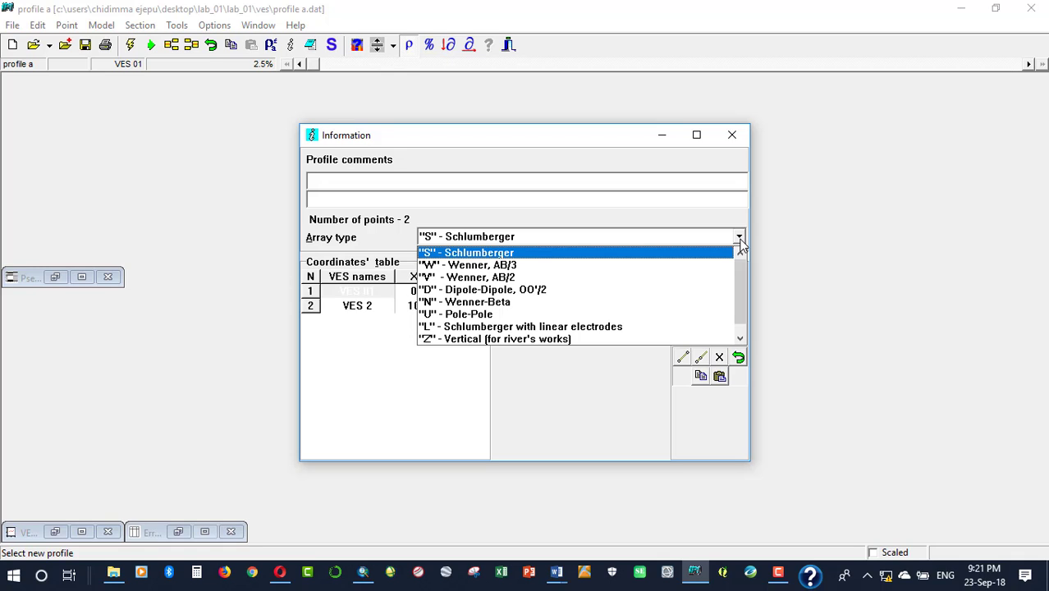
pyautogui.click(741, 243)
pyautogui.click(372, 296)
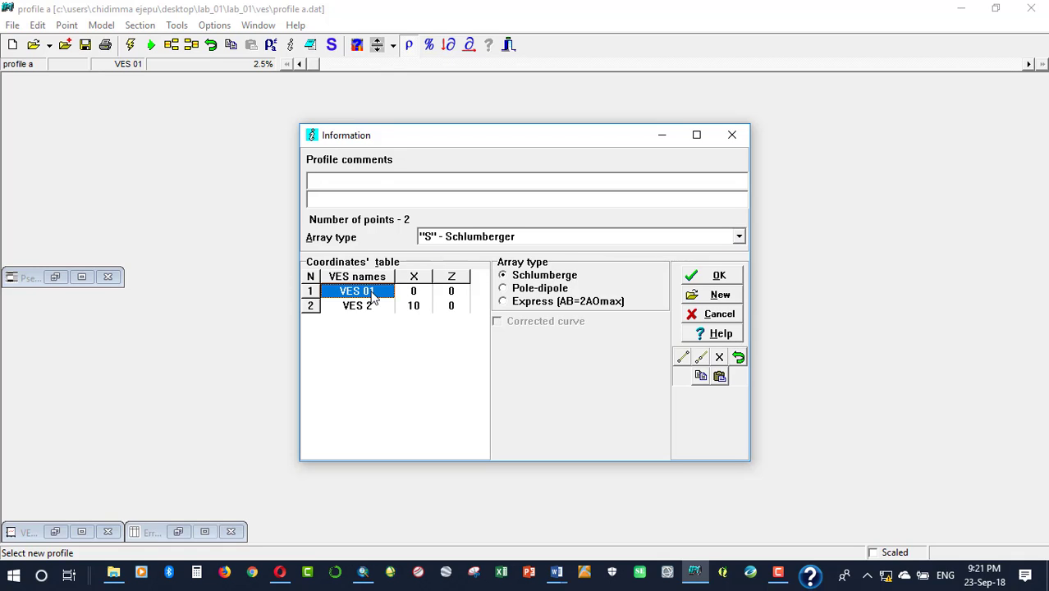
pyautogui.click(372, 294)
pyautogui.press('BackSpace')
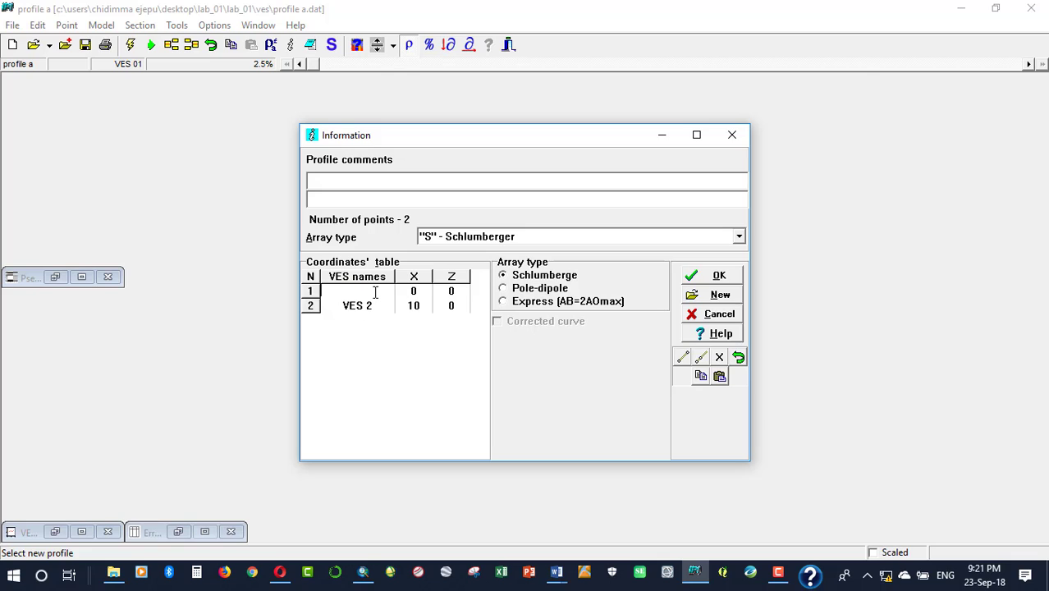
pyautogui.write('VE')
pyautogui.write('S 1')
pyautogui.click(368, 310)
# Set VES 2's X position to 50 and apply the profile settings
pyautogui.click(418, 312)
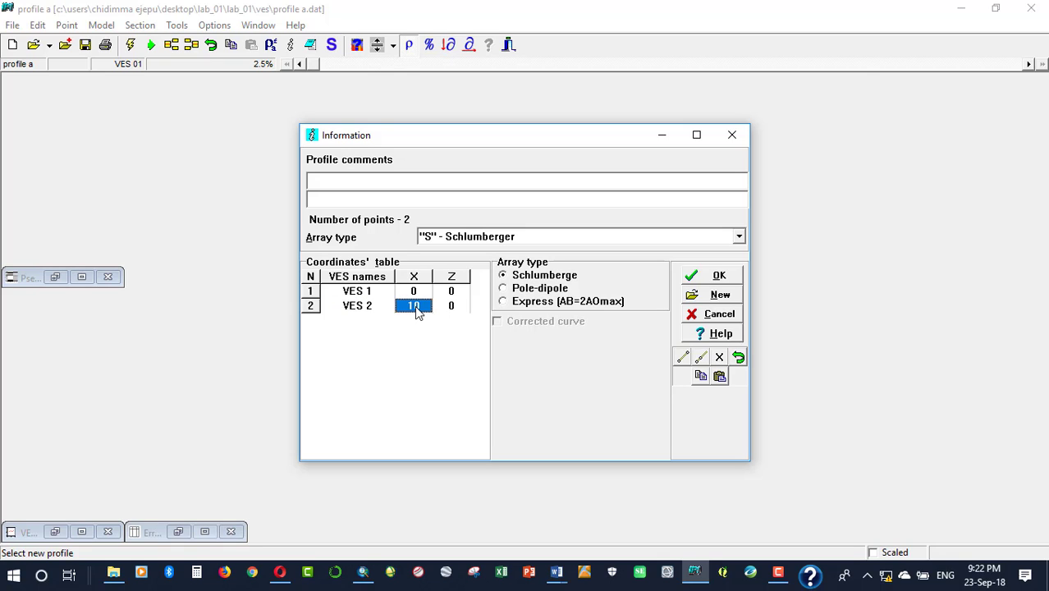
pyautogui.write('50')
pyautogui.click(719, 277)
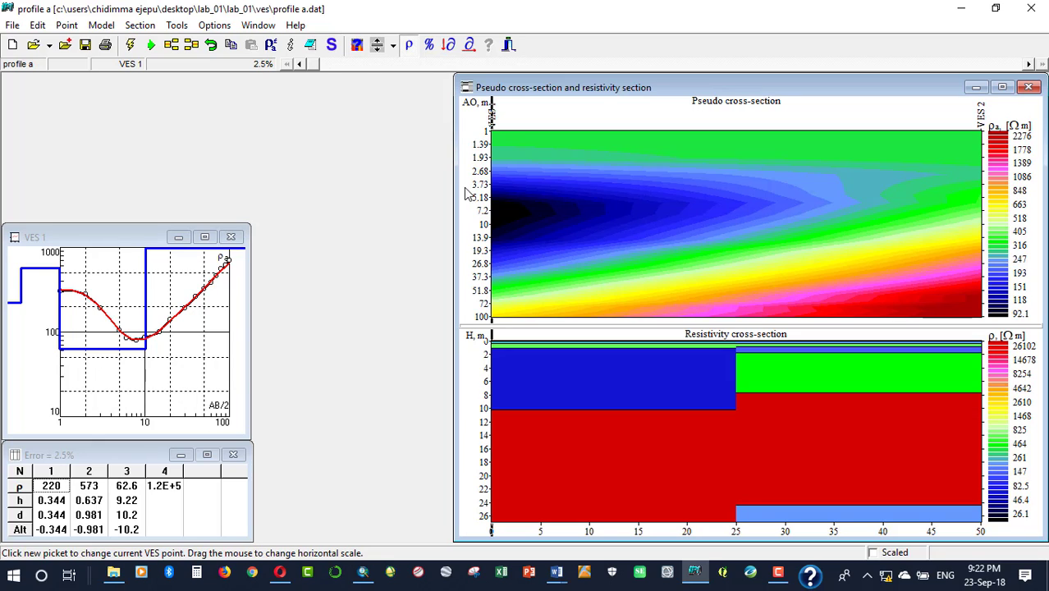
pyautogui.click(13, 27)
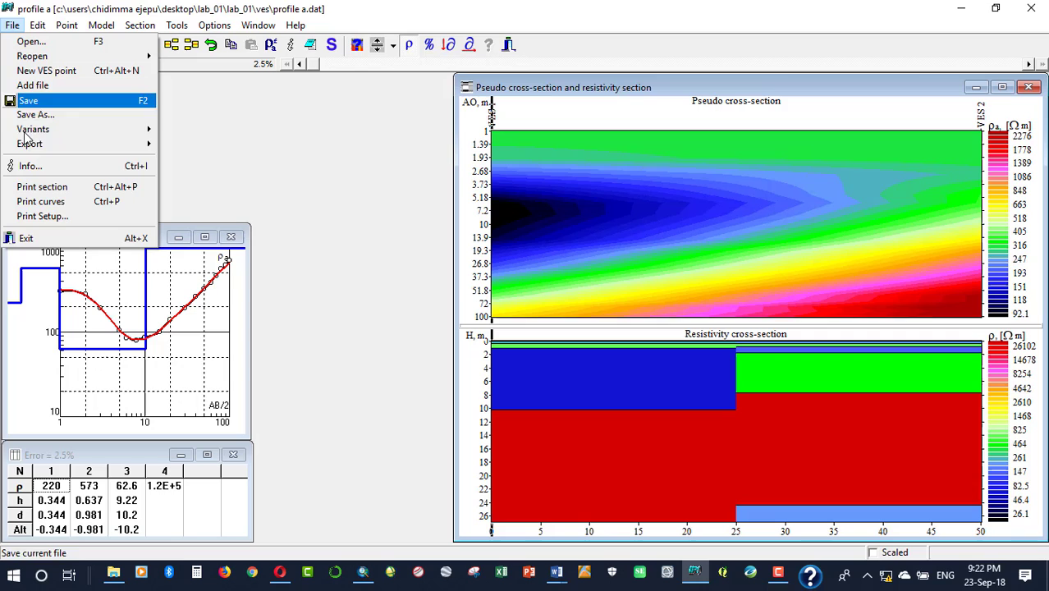
pyautogui.click(44, 86)
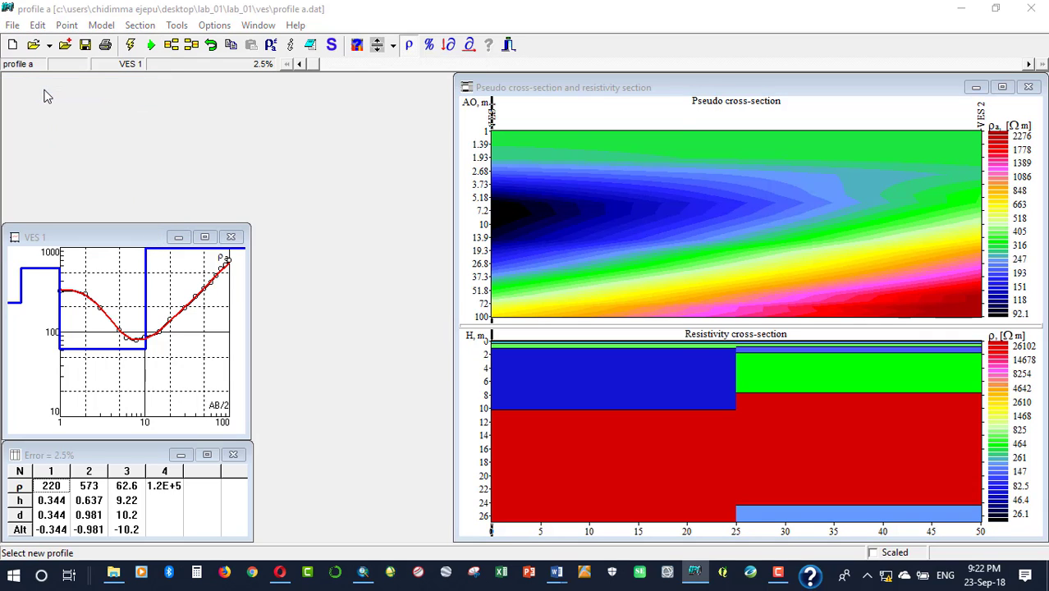
# Add ves_03.dat, overwrite profile a.dat, and accept the three-station coordinates table
pyautogui.click(448, 247)
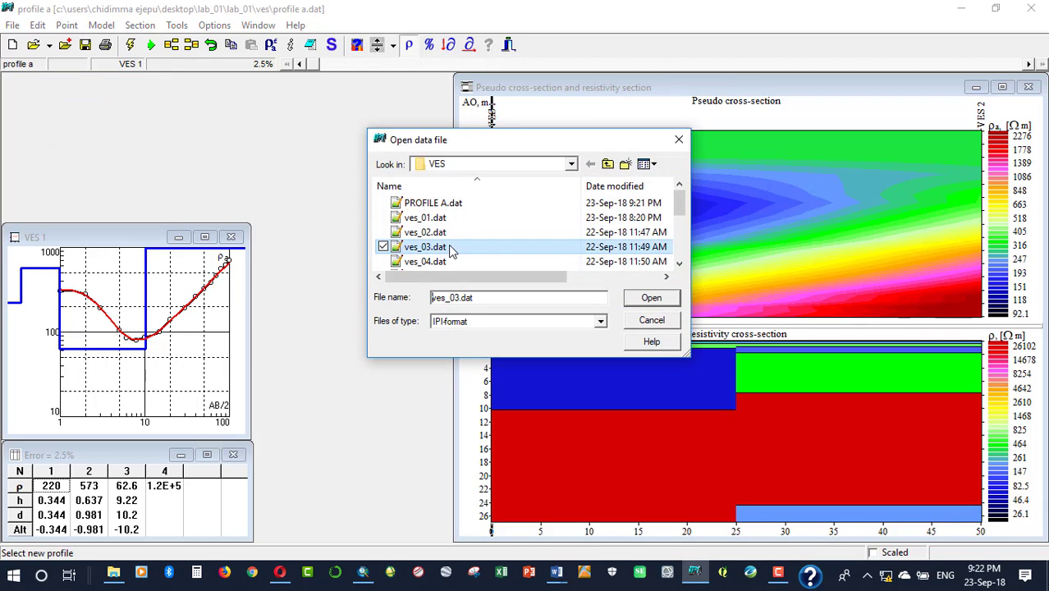
pyautogui.click(654, 301)
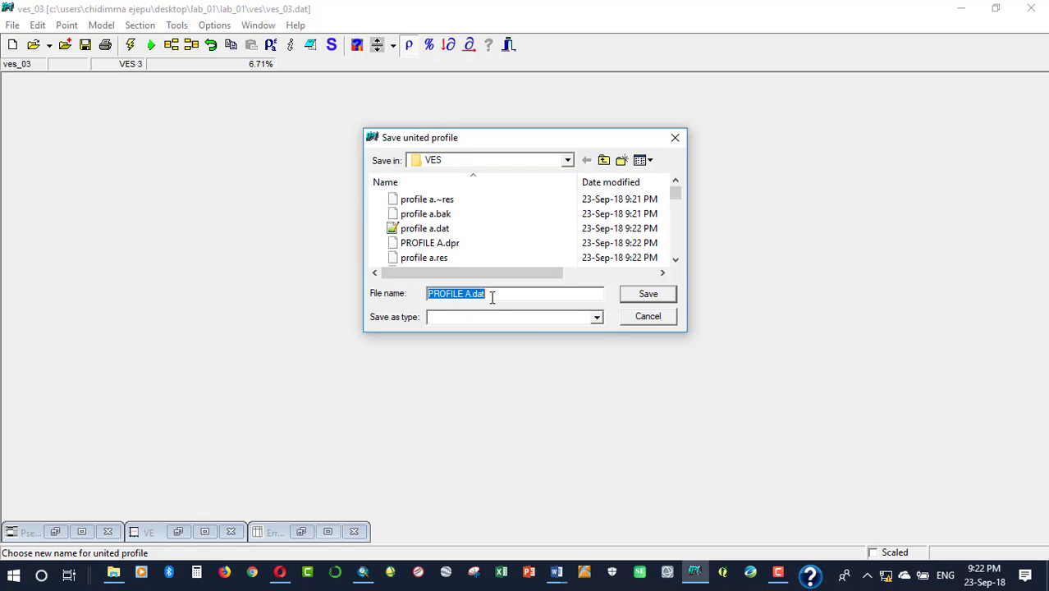
pyautogui.click(647, 295)
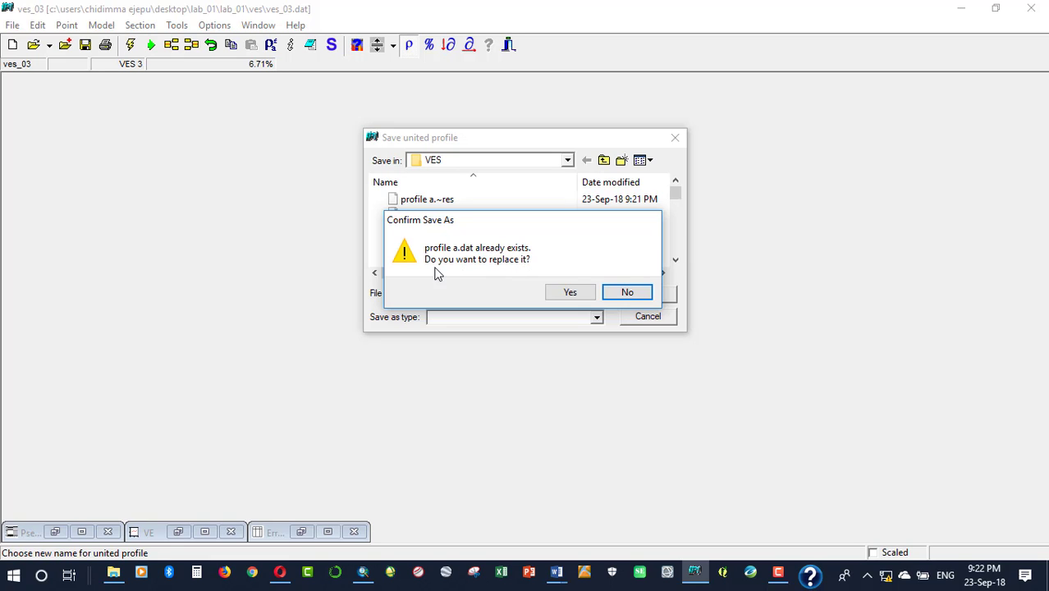
pyautogui.click(566, 294)
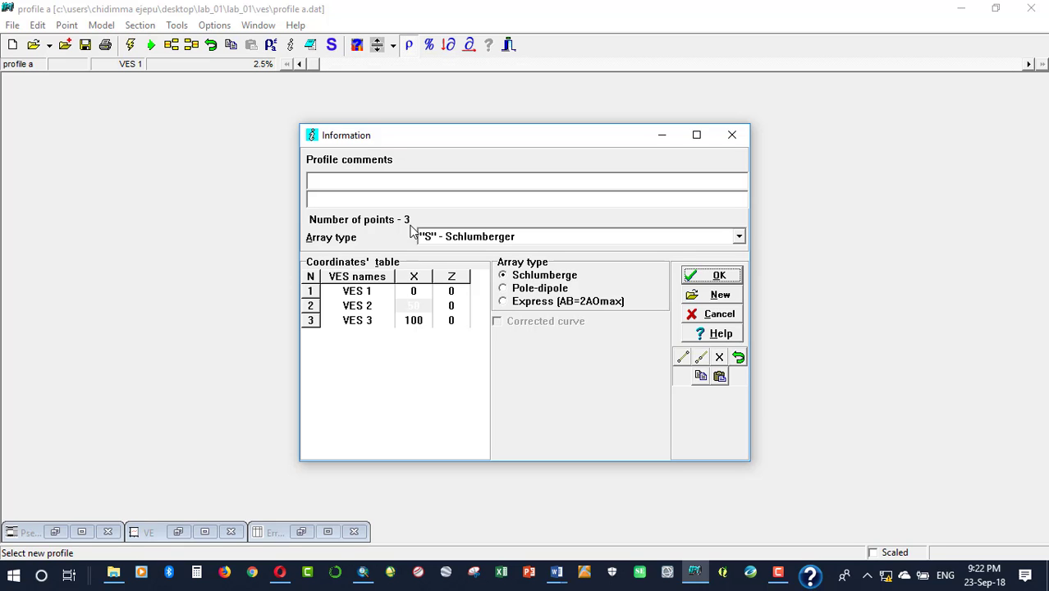
pyautogui.click(695, 278)
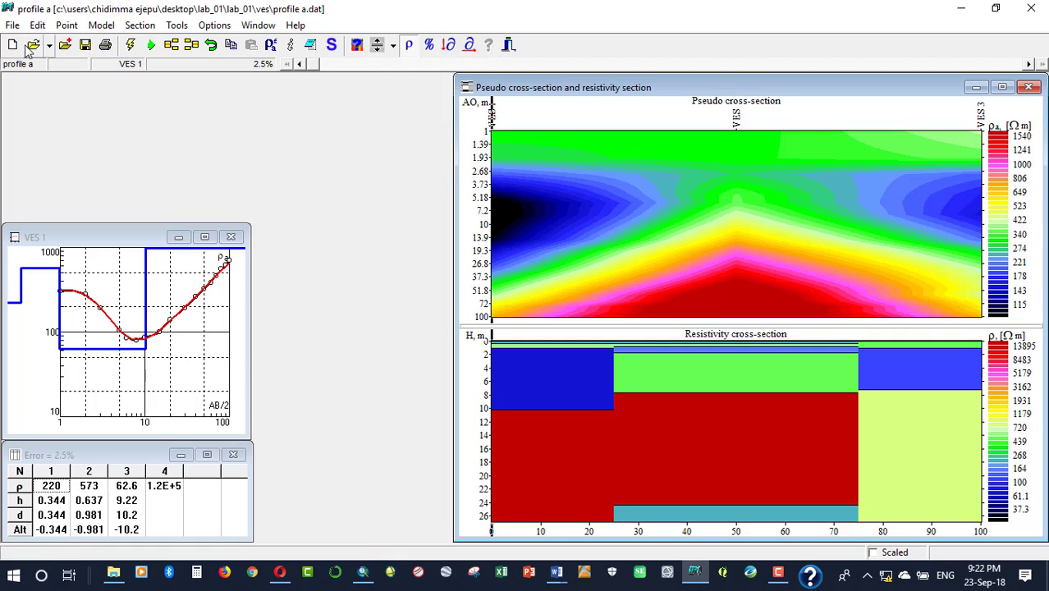
# Add ves_04.dat, replace profile a.dat, and accept the four-station coordinates table
pyautogui.click(13, 26)
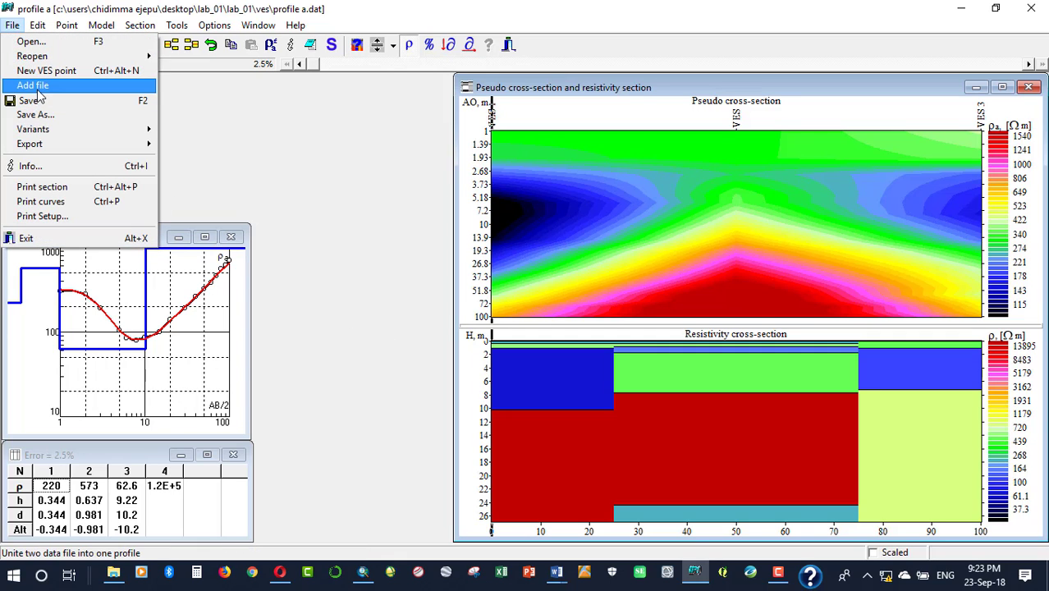
pyautogui.click(37, 86)
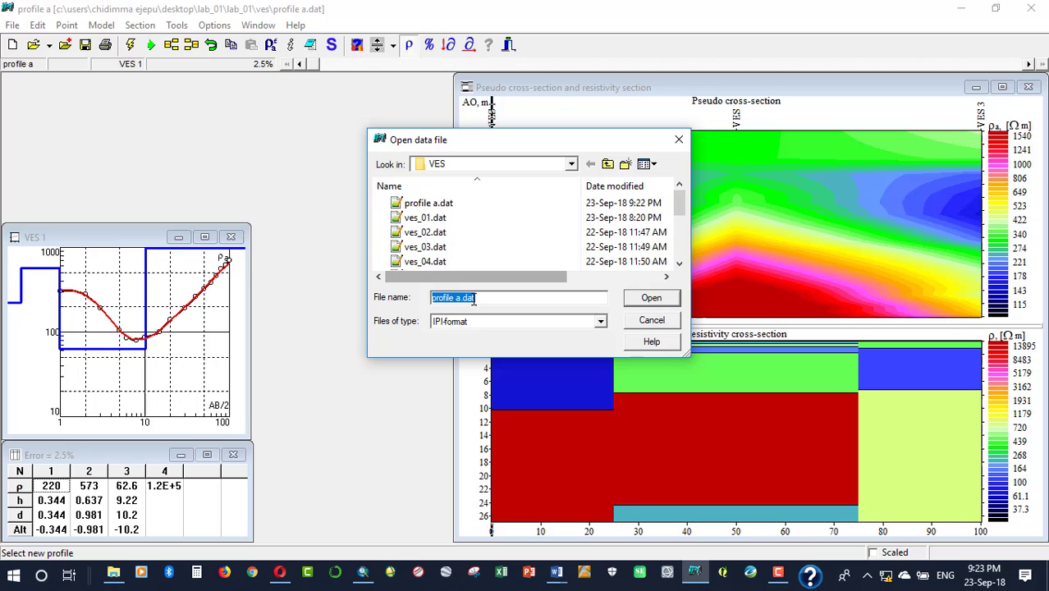
pyautogui.click(444, 263)
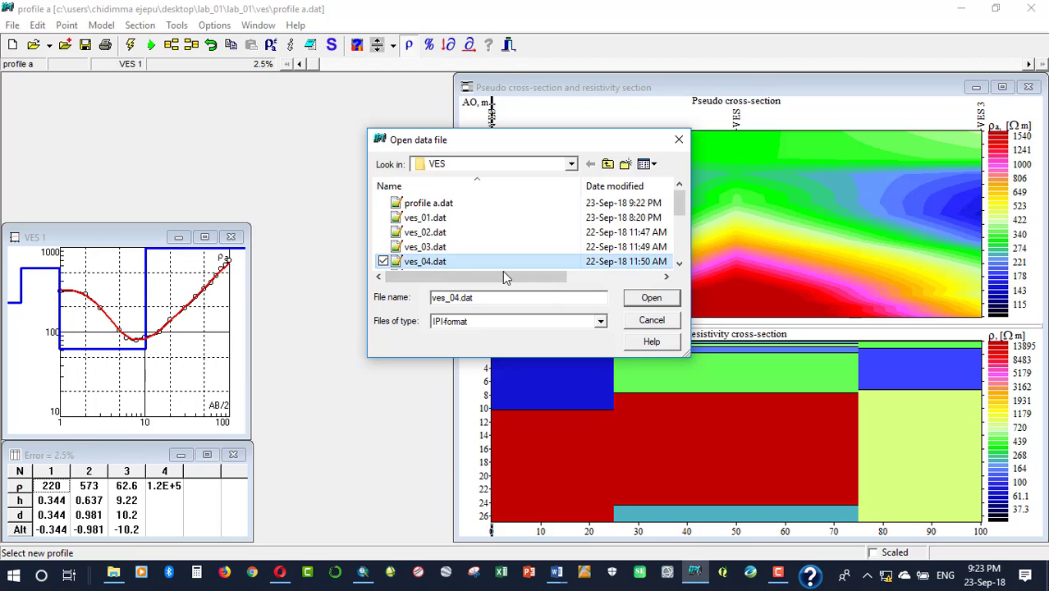
pyautogui.click(645, 299)
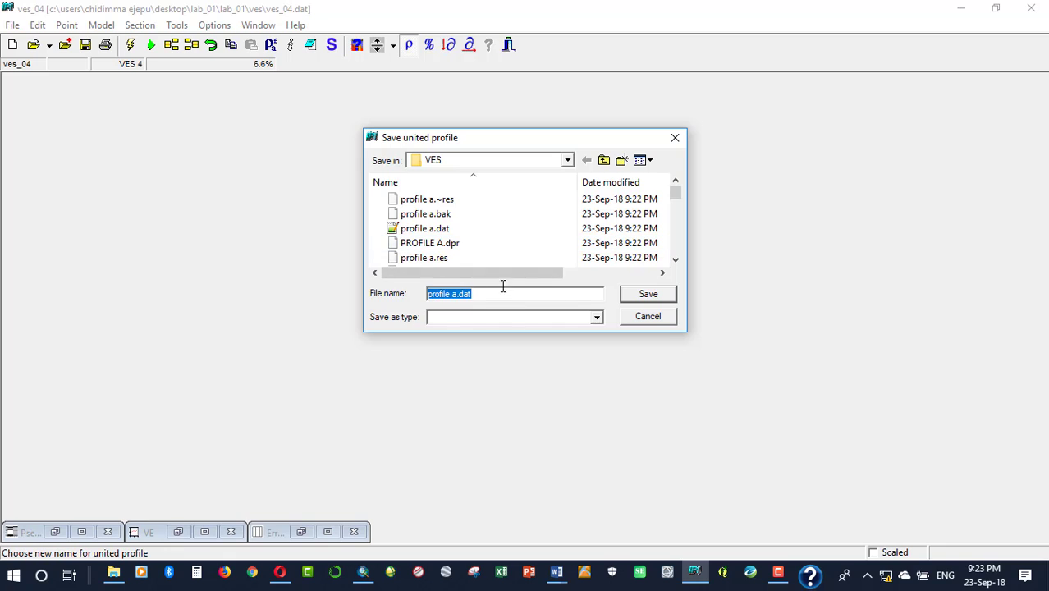
pyautogui.click(642, 297)
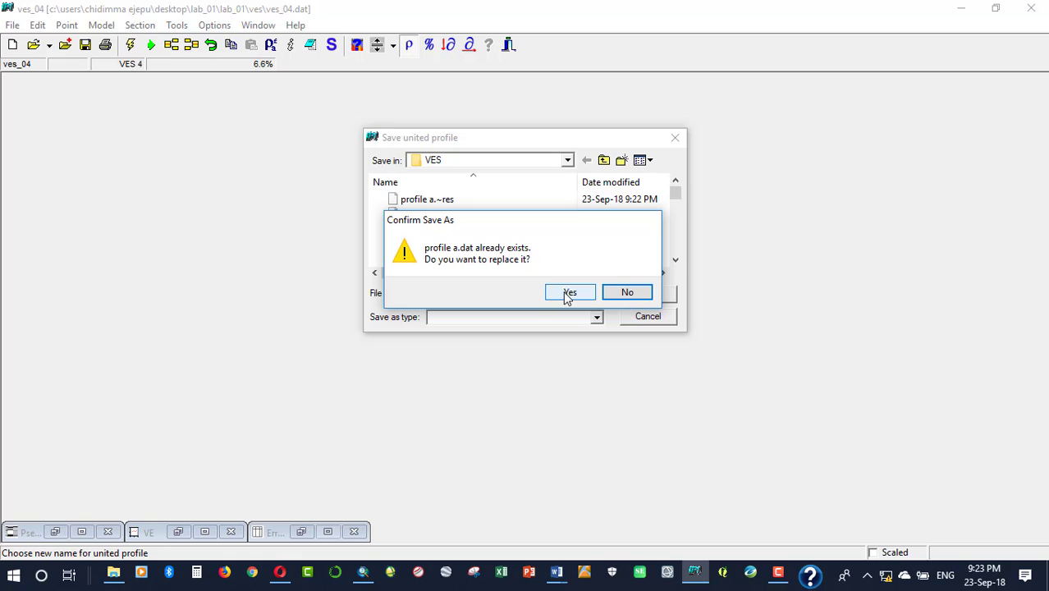
pyautogui.click(565, 298)
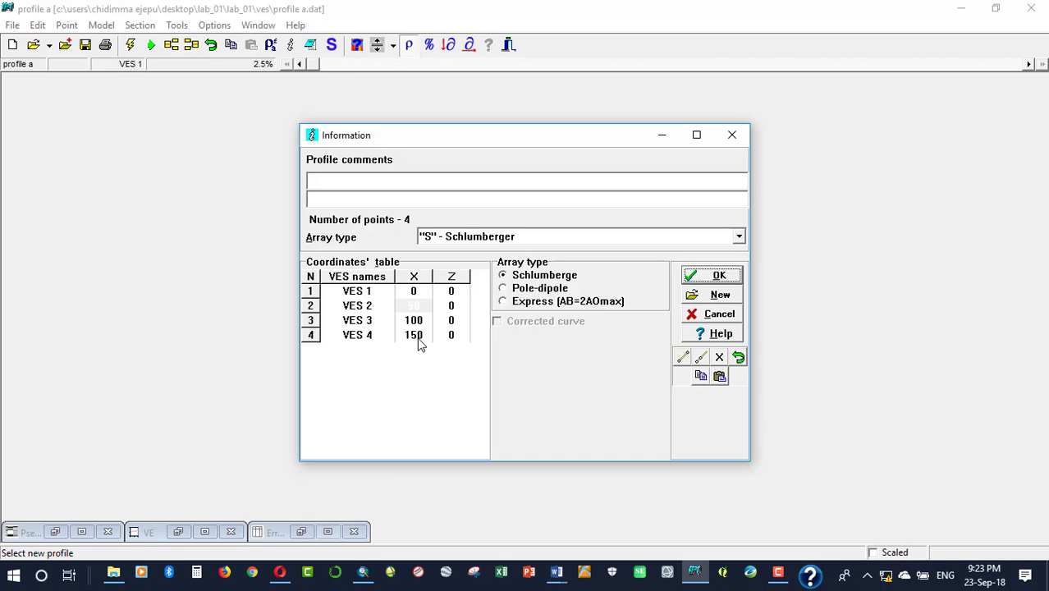
pyautogui.click(717, 278)
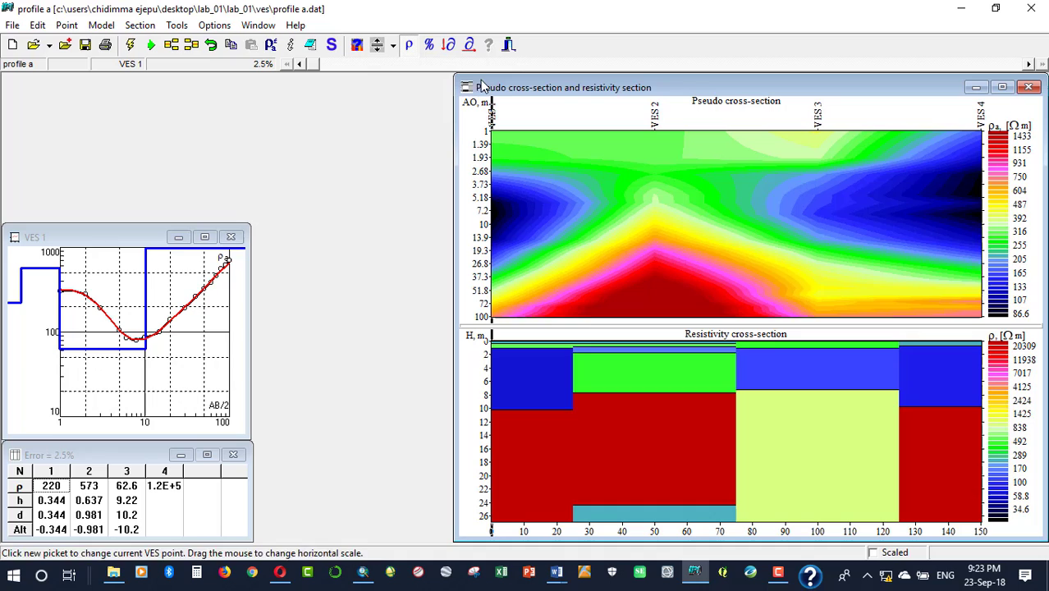
# Enter profile comments 'PROFILE' and 'VES is at 50 m inter-station disatnces'
pyautogui.click(291, 45)
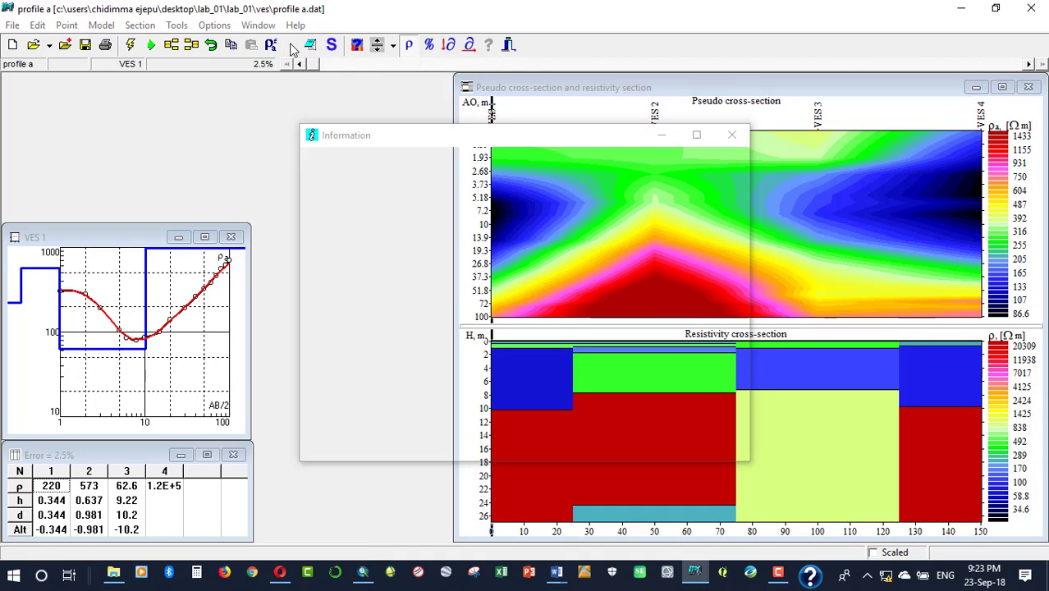
pyautogui.click(345, 183)
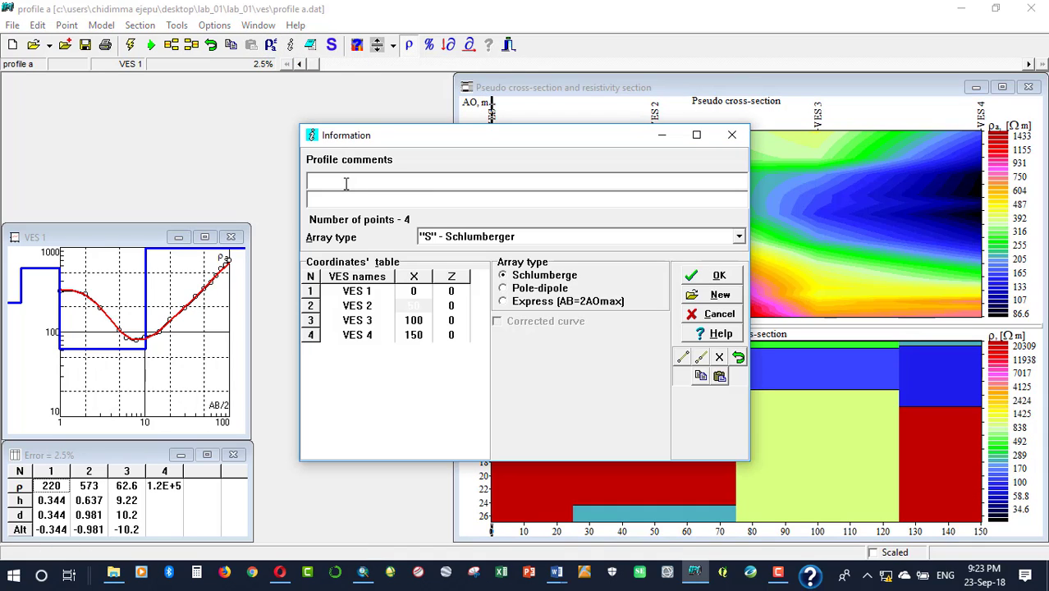
pyautogui.write('PRO')
pyautogui.write('FILE A')
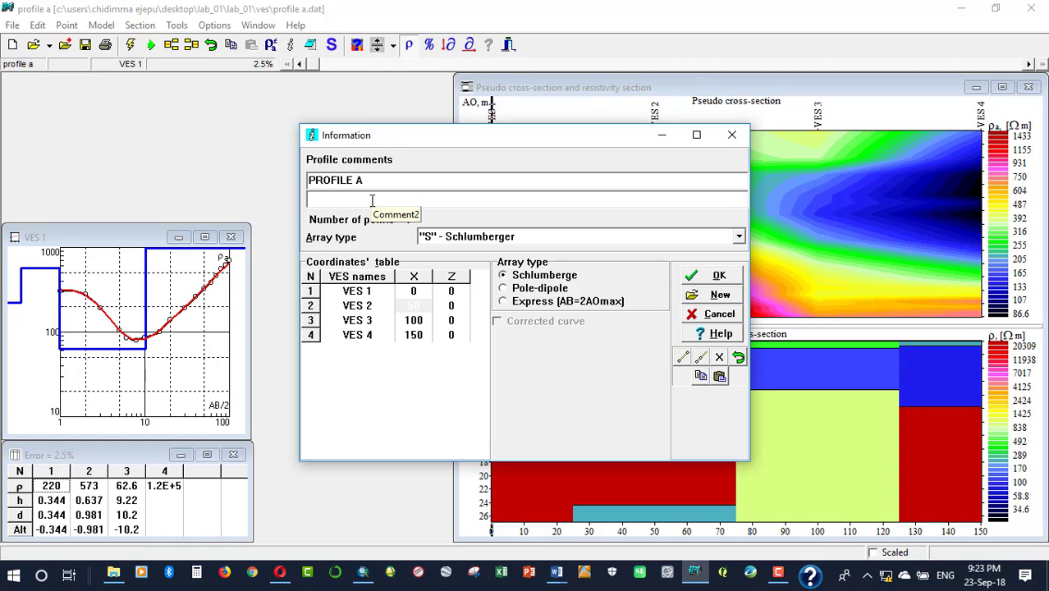
pyautogui.click(372, 200)
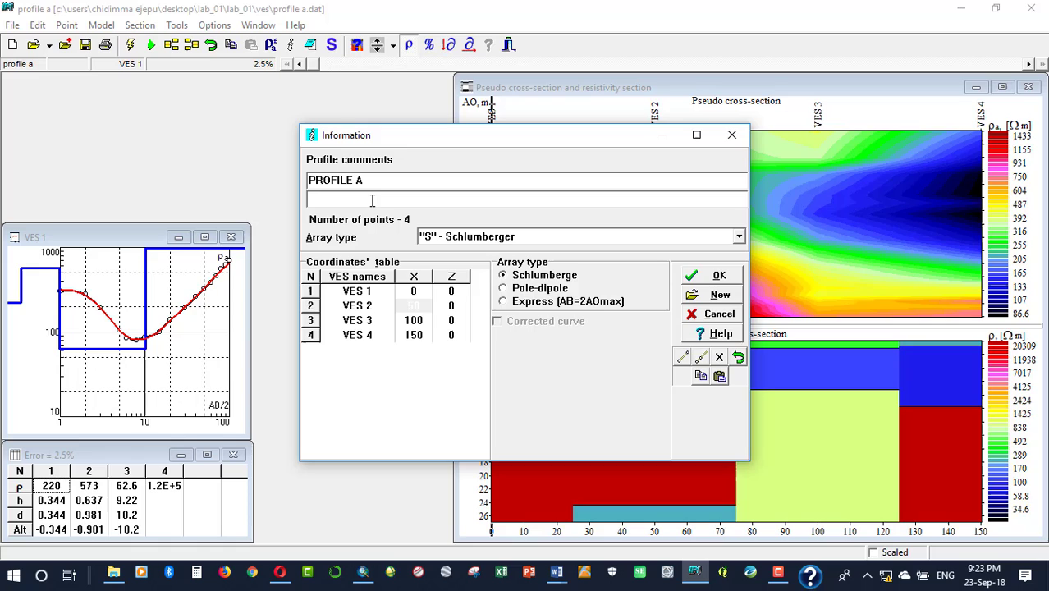
pyautogui.write('VES ')
pyautogui.write('is at ')
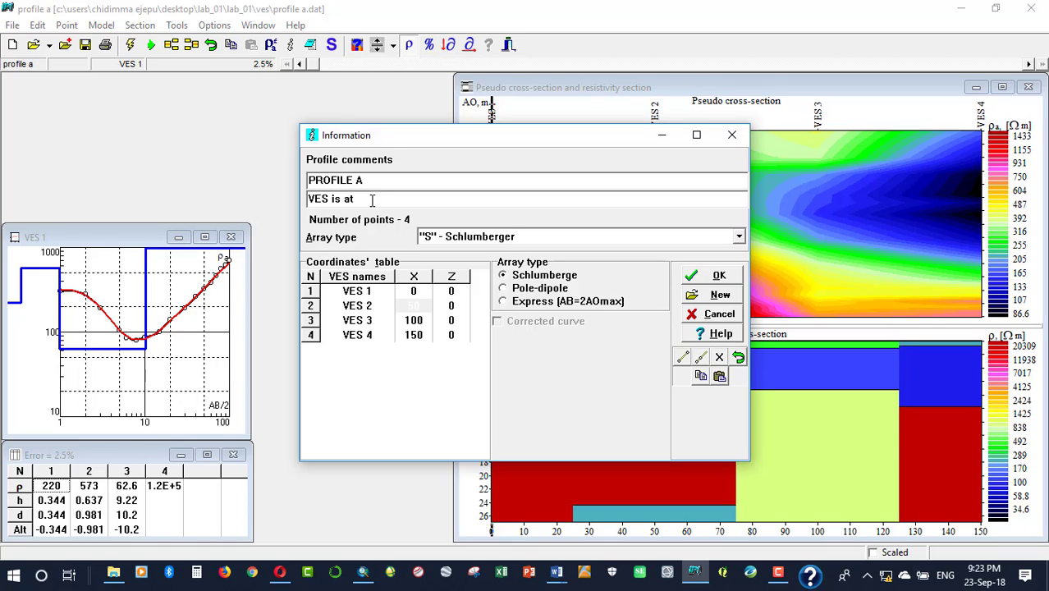
pyautogui.write('50 m')
pyautogui.write(' inter-s')
pyautogui.write('tation d')
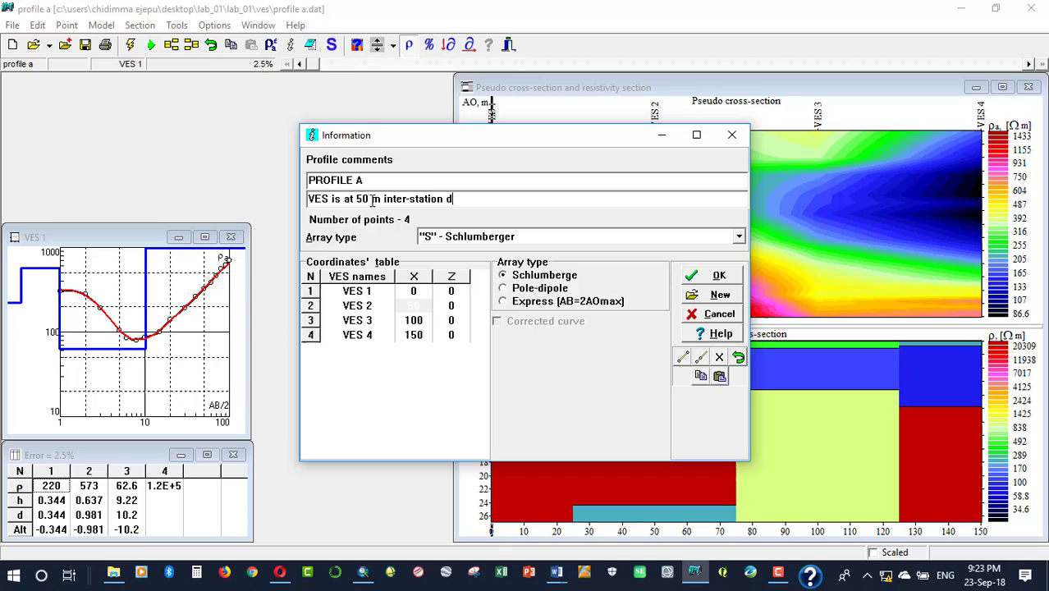
pyautogui.write('isatnce')
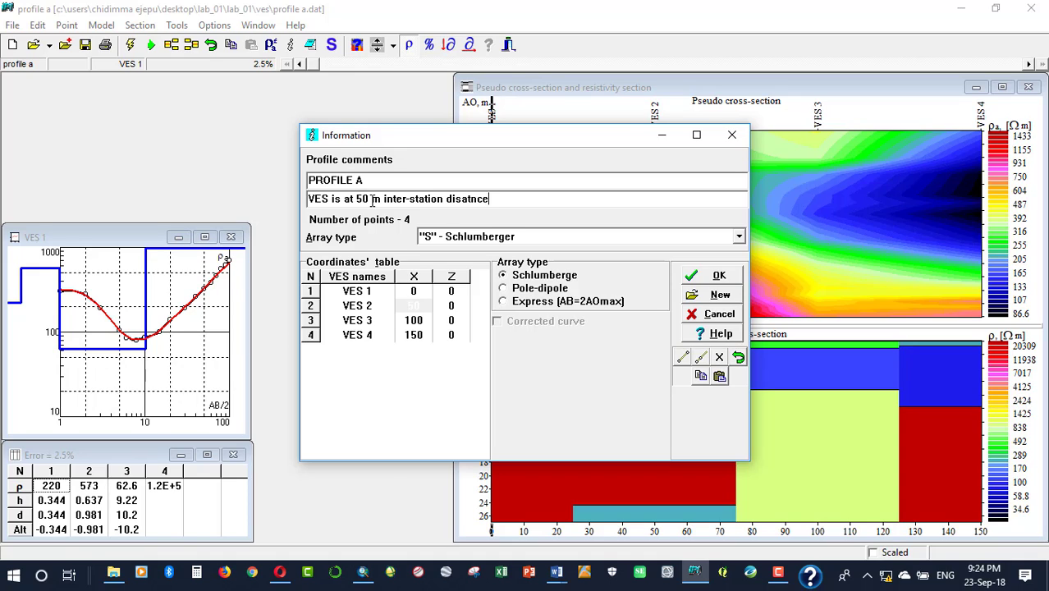
pyautogui.write('s')
# Confirm the profile comments and maximize the cross-section window
pyautogui.click(694, 278)
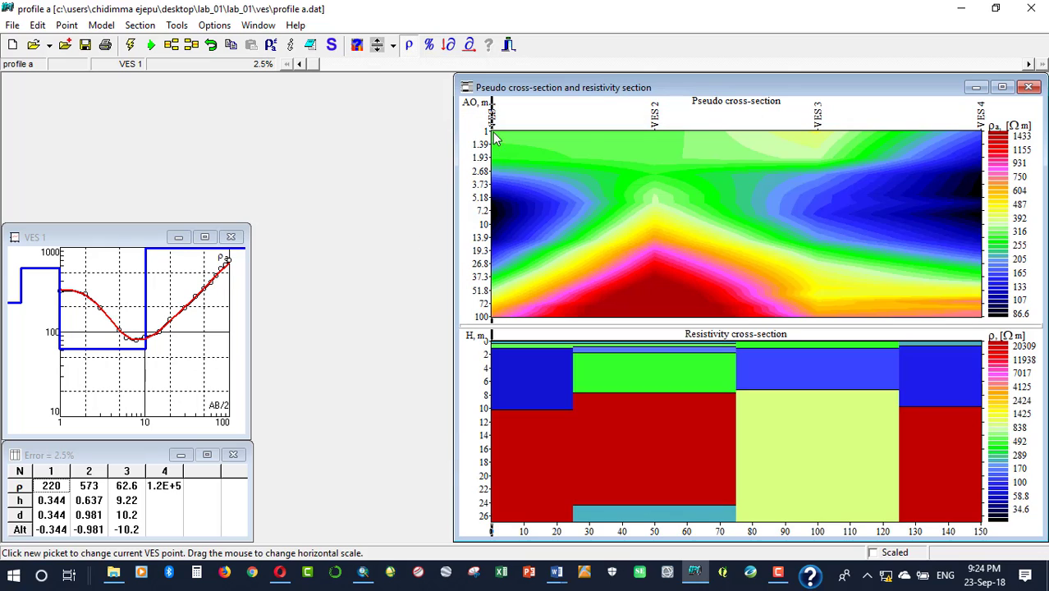
pyautogui.click(1002, 87)
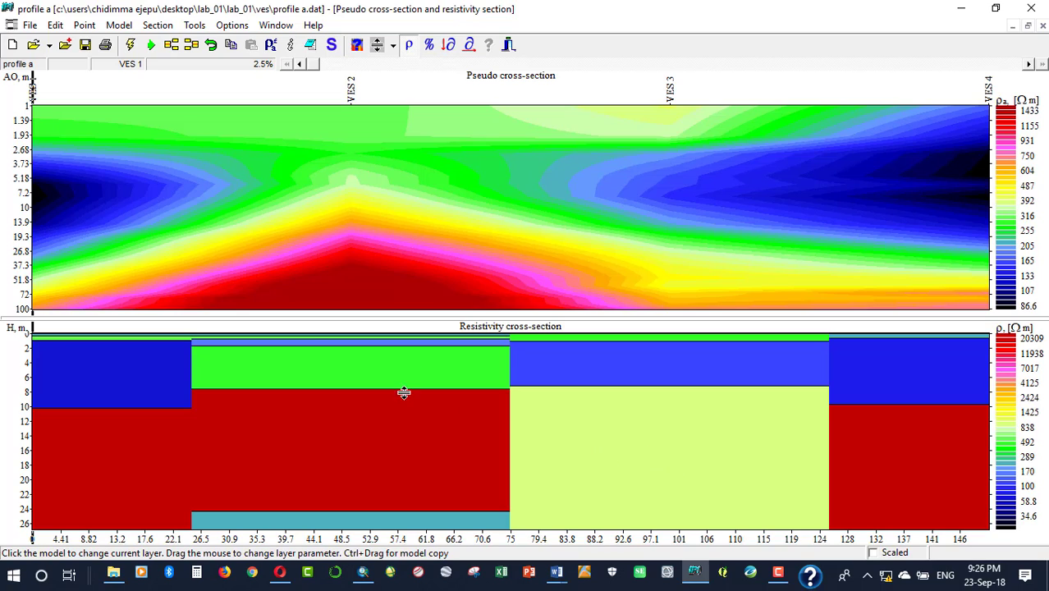
# Look through the Tools and Edit menus, then select the VES 2 picket
pyautogui.click(192, 25)
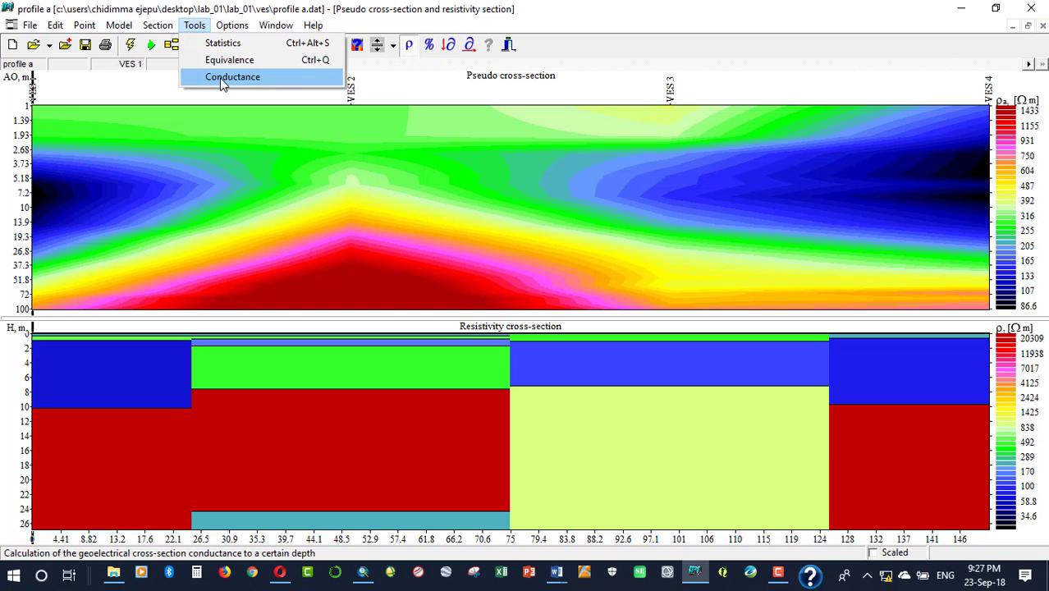
pyautogui.click(55, 26)
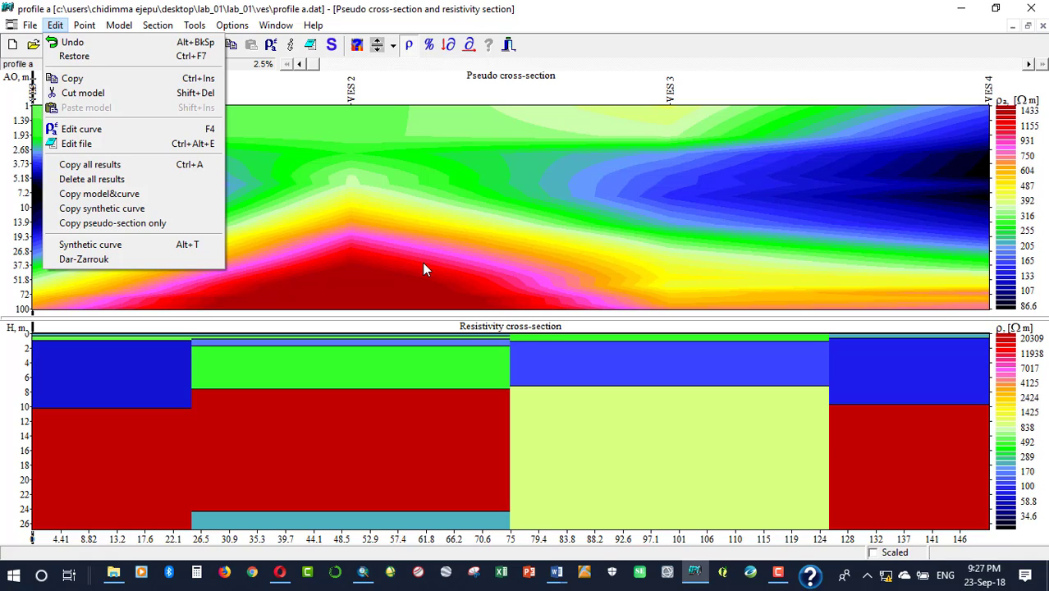
pyautogui.click(417, 92)
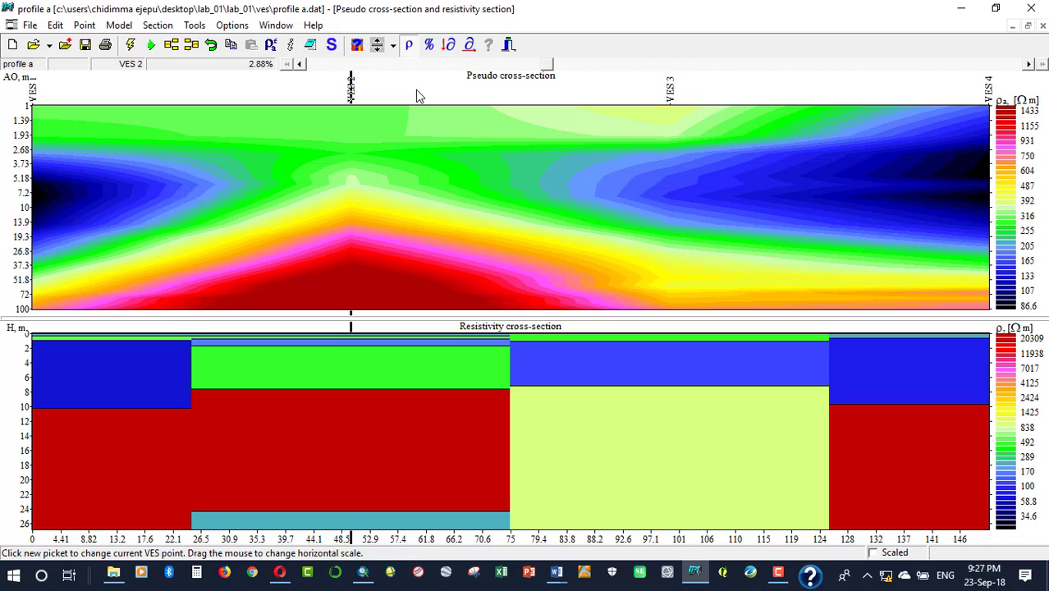